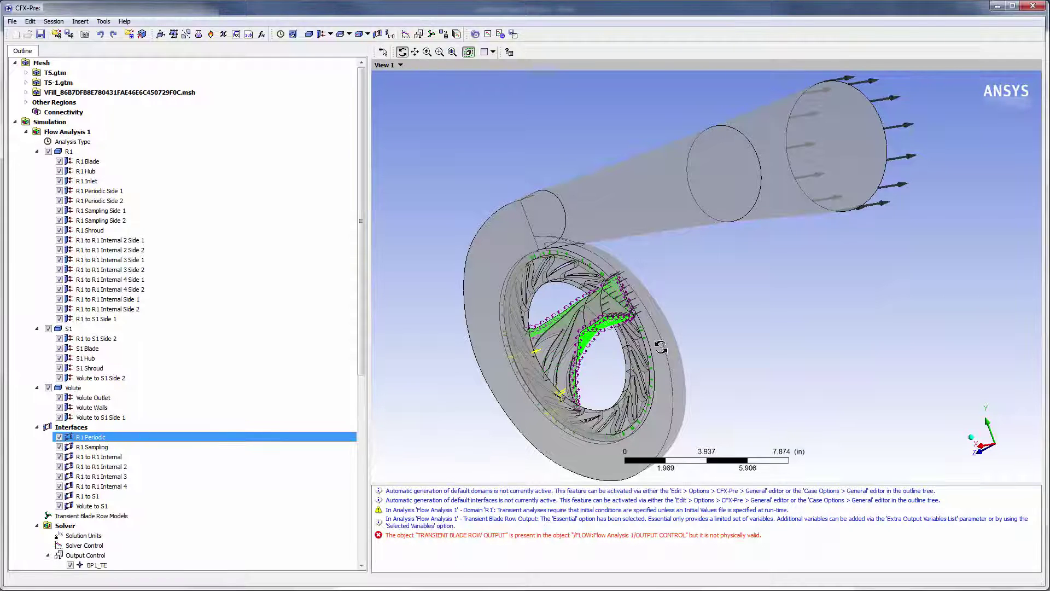
Step: Rotate the compressor view and select the R1 Sampling interface to examine it
{"action": "mouse_move", "coordinate": [675, 341]}
{"action": "left_mouse_down"}
{"action": "mouse_move", "coordinate": [625, 345]}
{"action": "mouse_move", "coordinate": [659, 349]}
{"action": "left_mouse_up"}
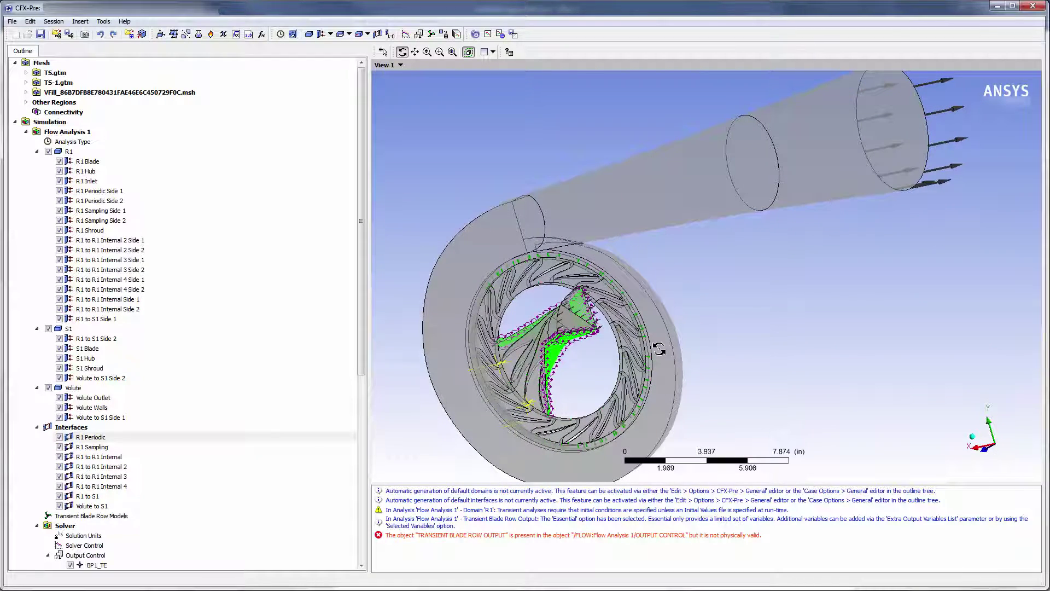
{"action": "left_click_drag", "start_coordinate": [659, 349], "coordinate": [609, 361]}
{"action": "left_click", "coordinate": [184, 450]}
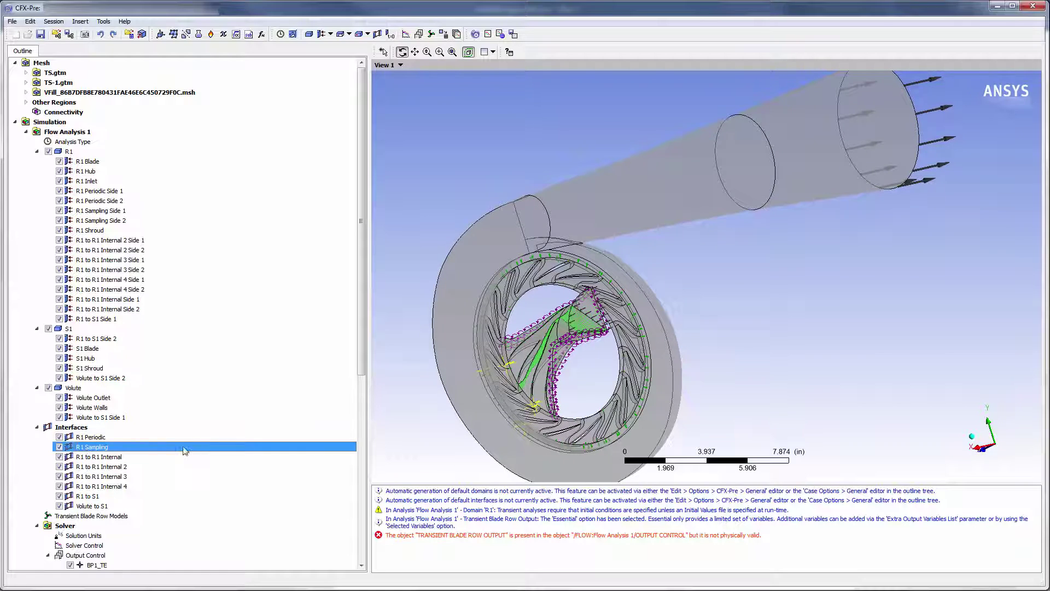
{"action": "mouse_move", "coordinate": [560, 384]}
{"action": "left_mouse_down"}
{"action": "mouse_move", "coordinate": [577, 383]}
{"action": "mouse_move", "coordinate": [559, 379]}
{"action": "left_mouse_up"}
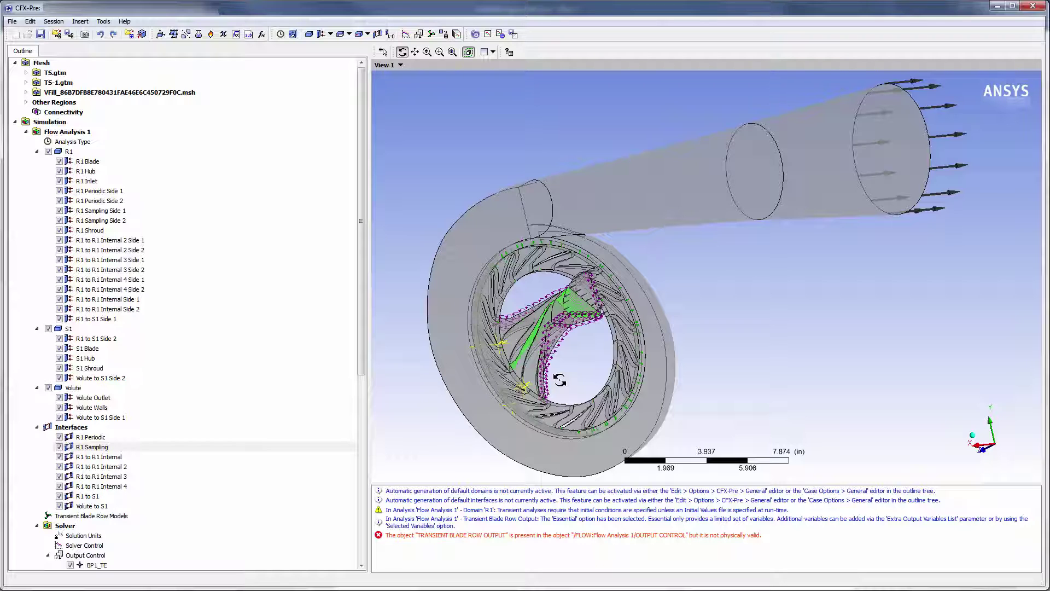
Step: Switch the transient blade row model to Fourier Transformation and add Fourier Transformation 1
{"action": "double_click", "coordinate": [130, 516]}
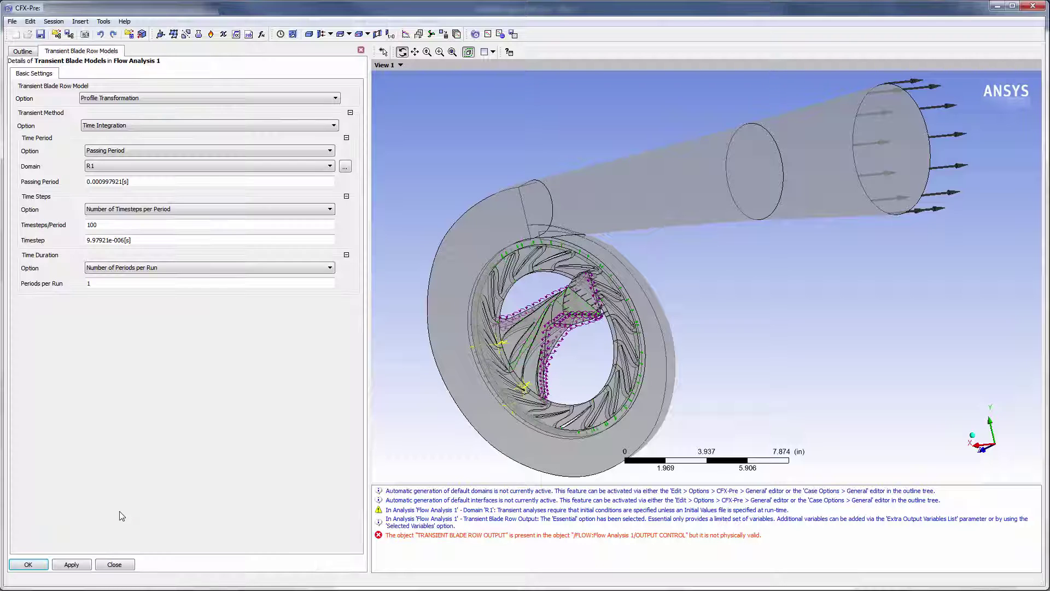
{"action": "left_click", "coordinate": [292, 99]}
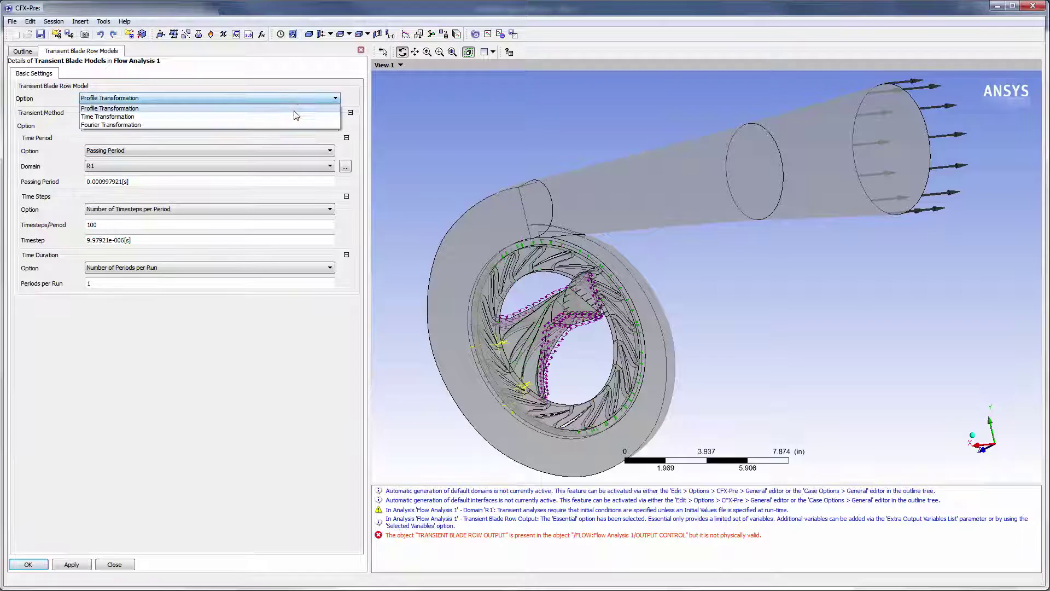
{"action": "left_click", "coordinate": [296, 124]}
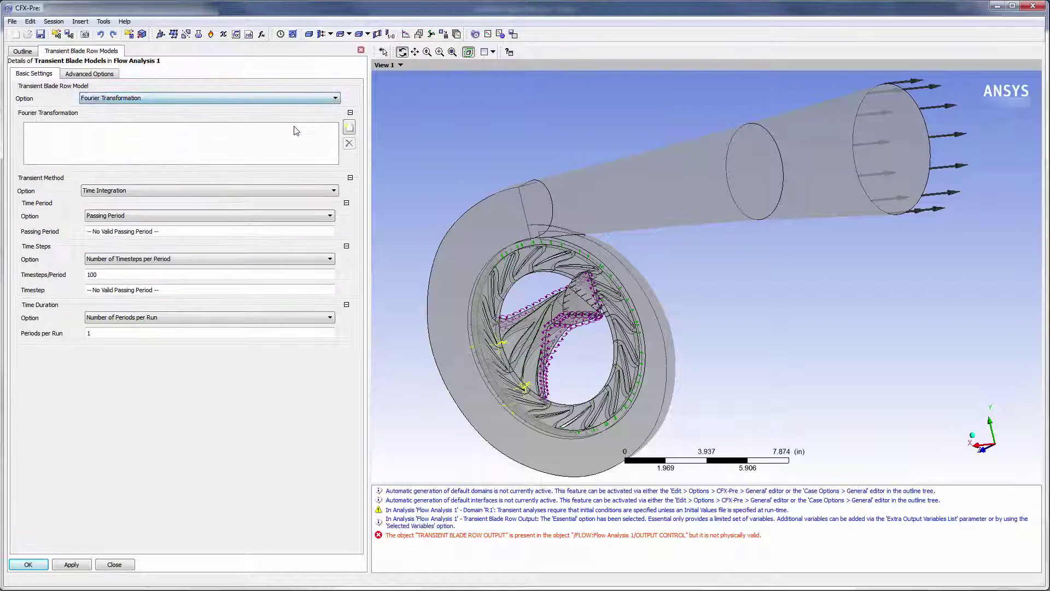
{"action": "left_click", "coordinate": [349, 129]}
{"action": "left_click", "coordinate": [379, 172]}
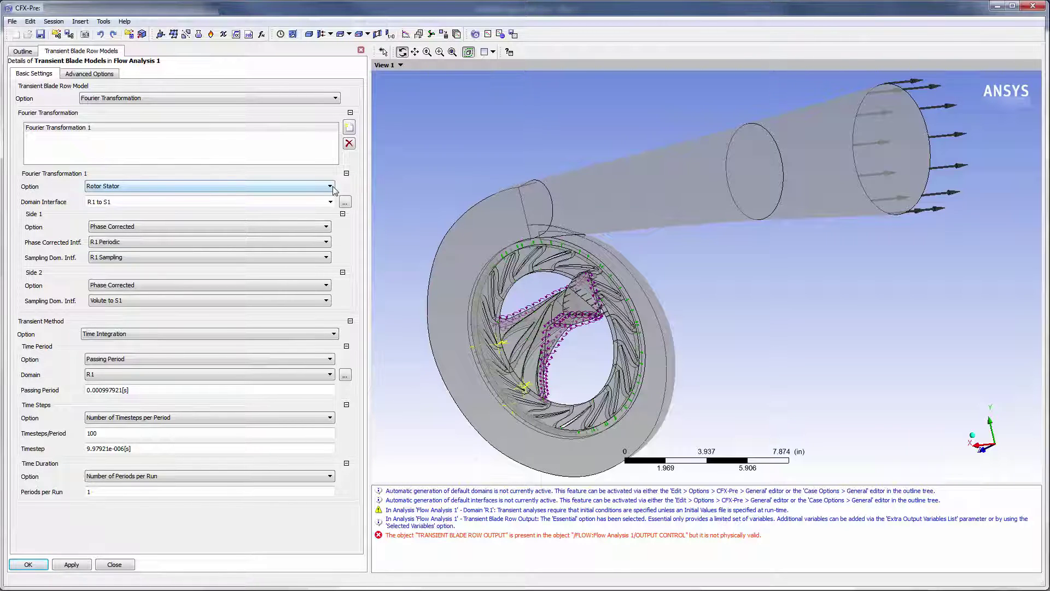
Step: Keep R1 Periodic and R1 Sampling as interfaces, with Side 2 phase correction None
{"action": "left_click", "coordinate": [326, 243]}
{"action": "left_click", "coordinate": [165, 251]}
{"action": "left_click", "coordinate": [326, 258]}
{"action": "left_click", "coordinate": [326, 258]}
{"action": "left_click", "coordinate": [326, 287]}
{"action": "left_click", "coordinate": [323, 304]}
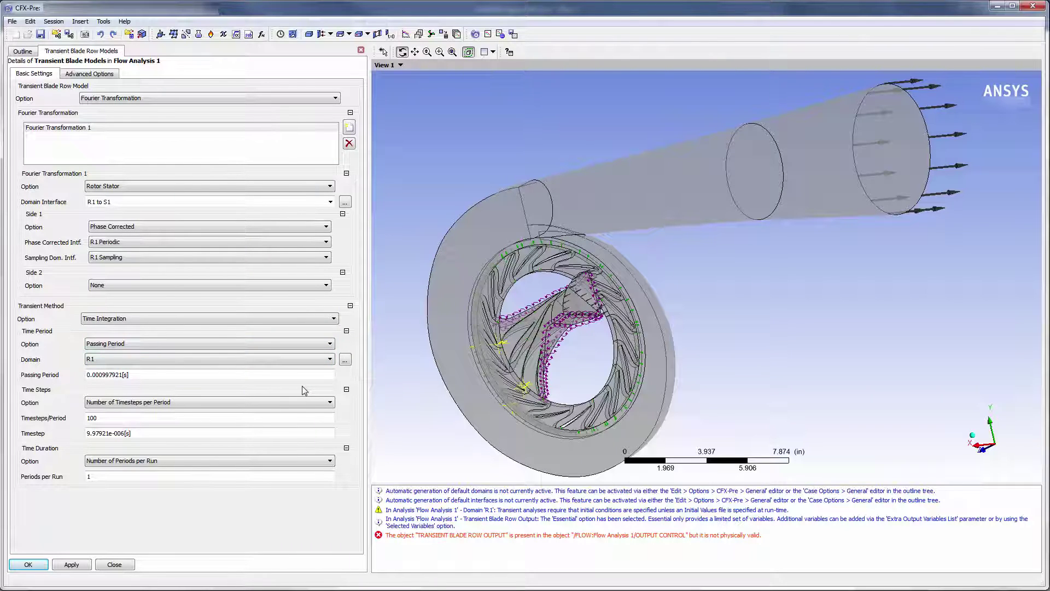
Step: Set 680 timesteps per period and 5 periods per run, then apply
{"action": "double_click", "coordinate": [285, 414]}
{"action": "key", "text": "BackSpace"}
{"action": "type", "text": "680"}
{"action": "left_click", "coordinate": [250, 477]}
{"action": "key", "text": "BackSpace"}
{"action": "type", "text": "5"}
{"action": "left_click", "coordinate": [72, 564]}
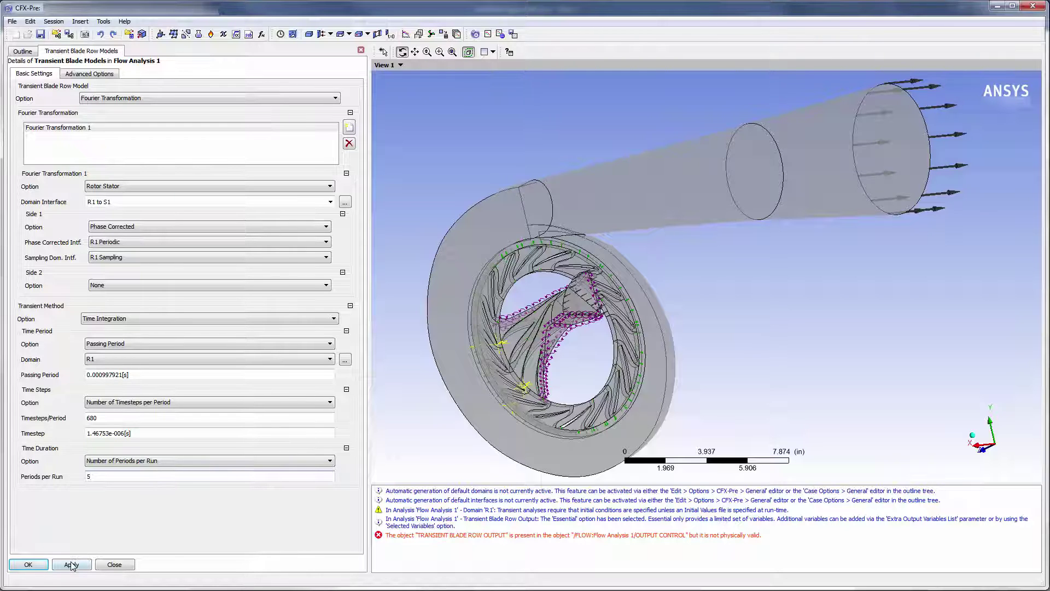
Step: Add Fourier Transformation 2 as a Rotational Flow Boundary Disturbance, 1 passage in 360 and component
{"action": "left_click", "coordinate": [349, 127]}
{"action": "left_click", "coordinate": [378, 175]}
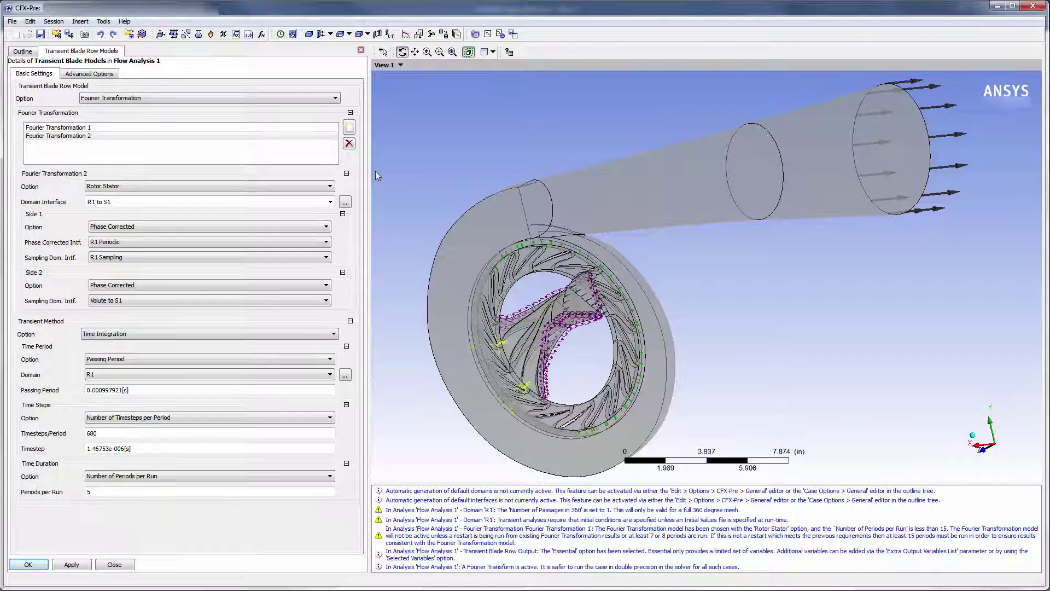
{"action": "left_click", "coordinate": [330, 188]}
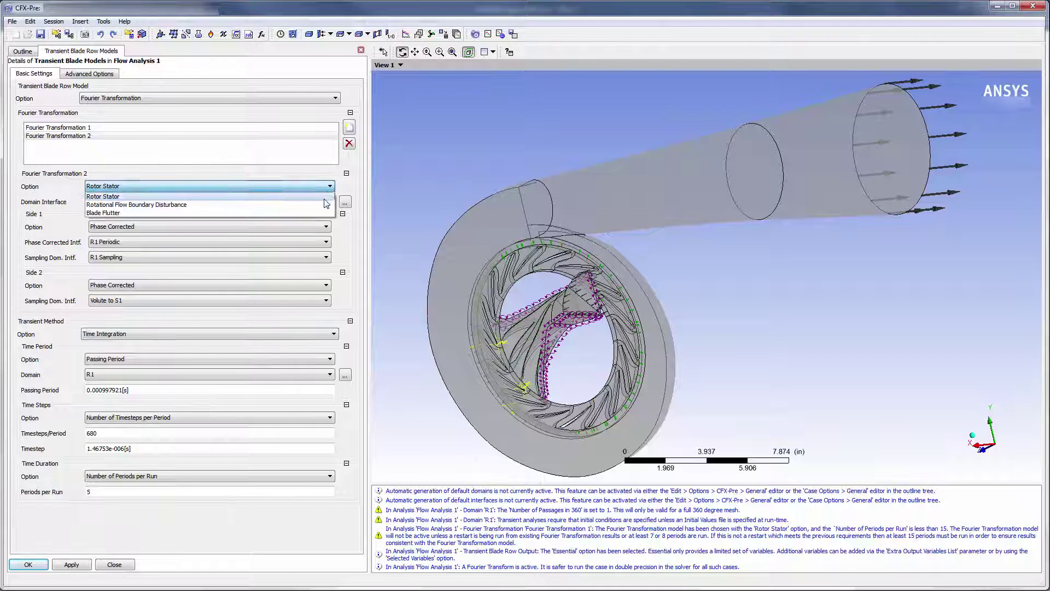
{"action": "left_click", "coordinate": [327, 204]}
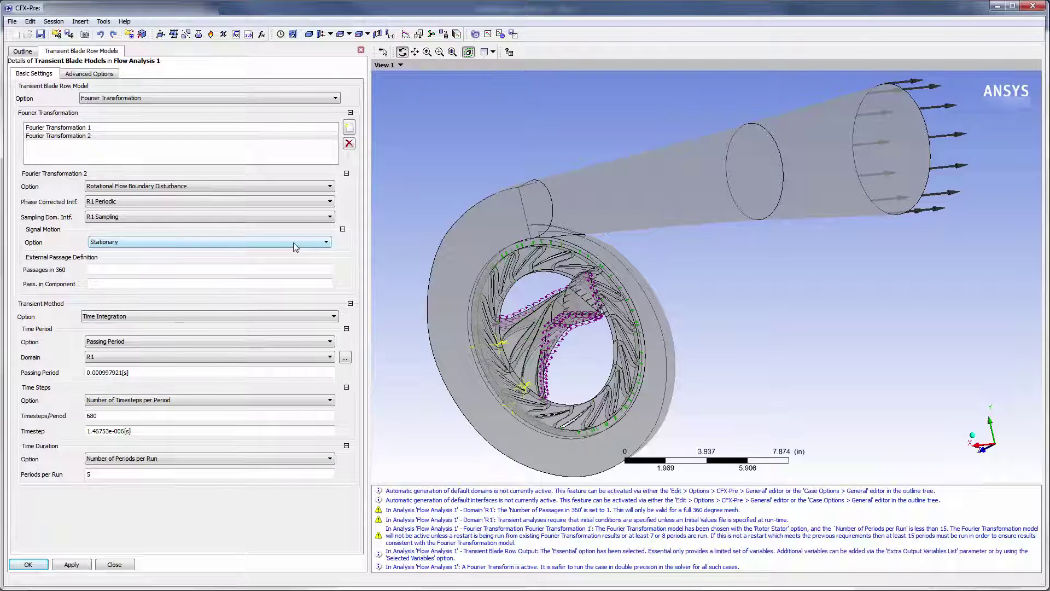
{"action": "left_click", "coordinate": [271, 277]}
{"action": "type", "text": "1"}
{"action": "left_click", "coordinate": [266, 280]}
{"action": "type", "text": "1"}
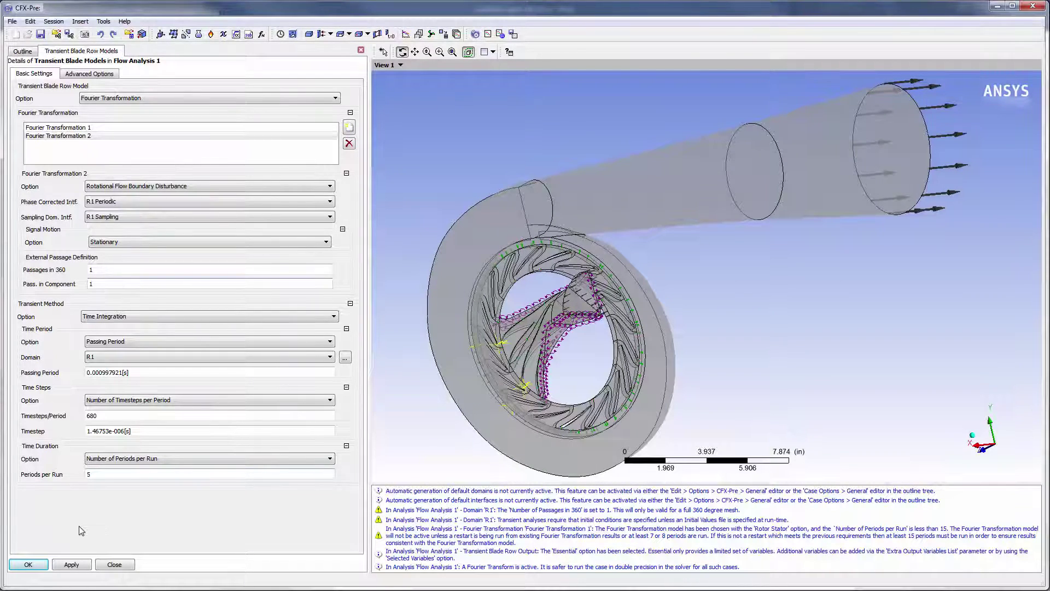
Step: Show Output Control monitor points BP1_TE through Volute_1 and rotate the view onto the rotor
{"action": "left_click", "coordinate": [28, 565]}
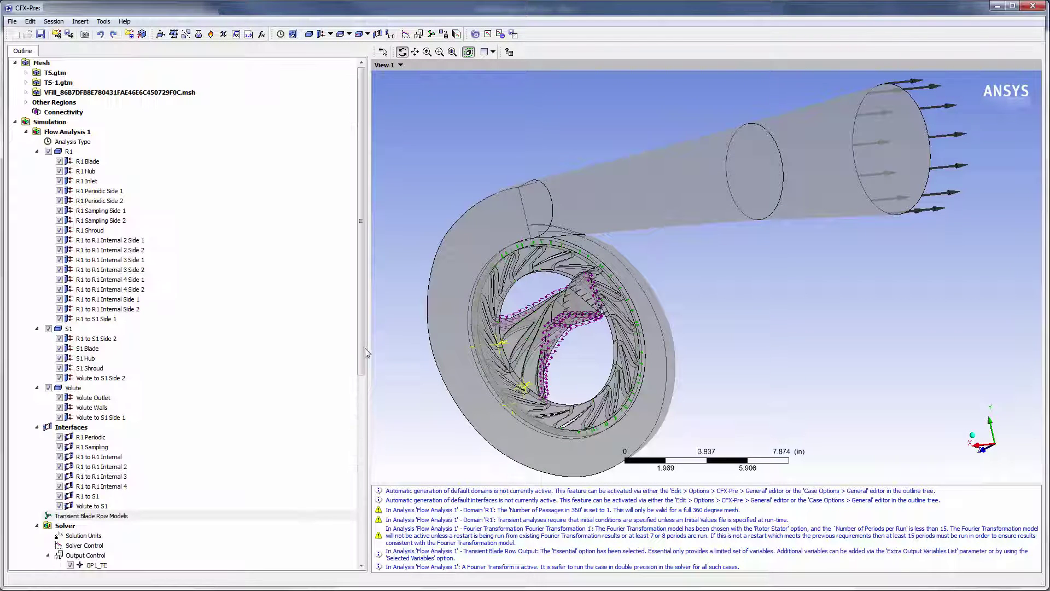
{"action": "left_click_drag", "start_coordinate": [360, 353], "coordinate": [361, 500]}
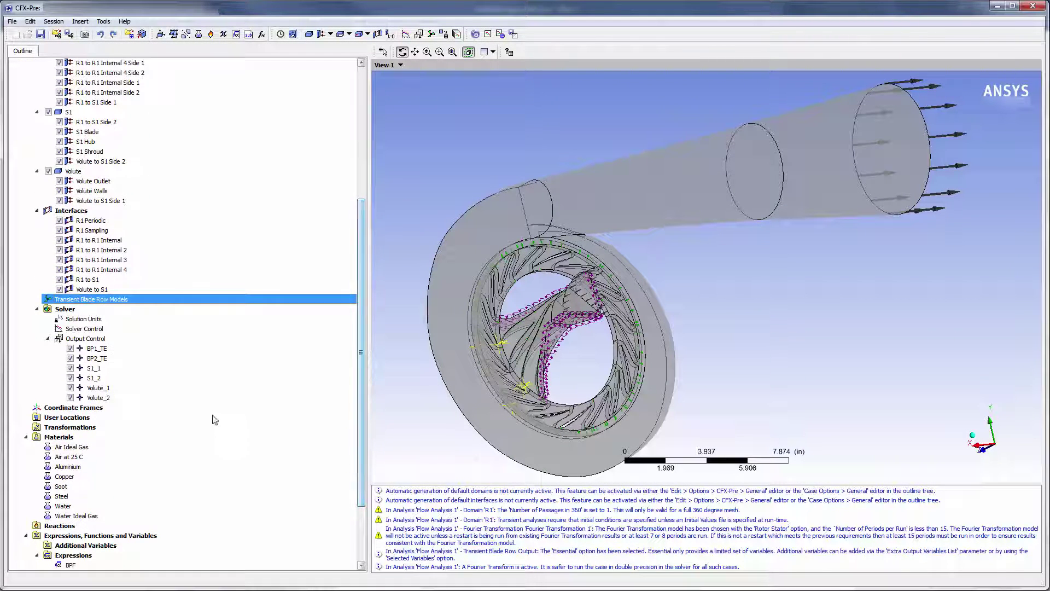
{"action": "left_click", "coordinate": [101, 342]}
{"action": "double_click", "coordinate": [101, 342]}
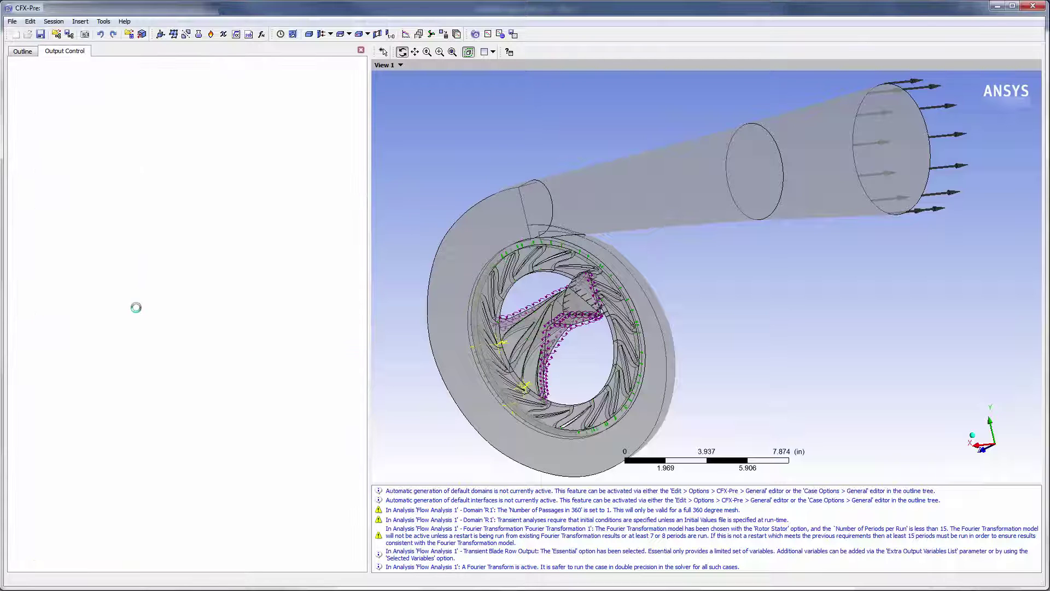
{"action": "left_click", "coordinate": [179, 74]}
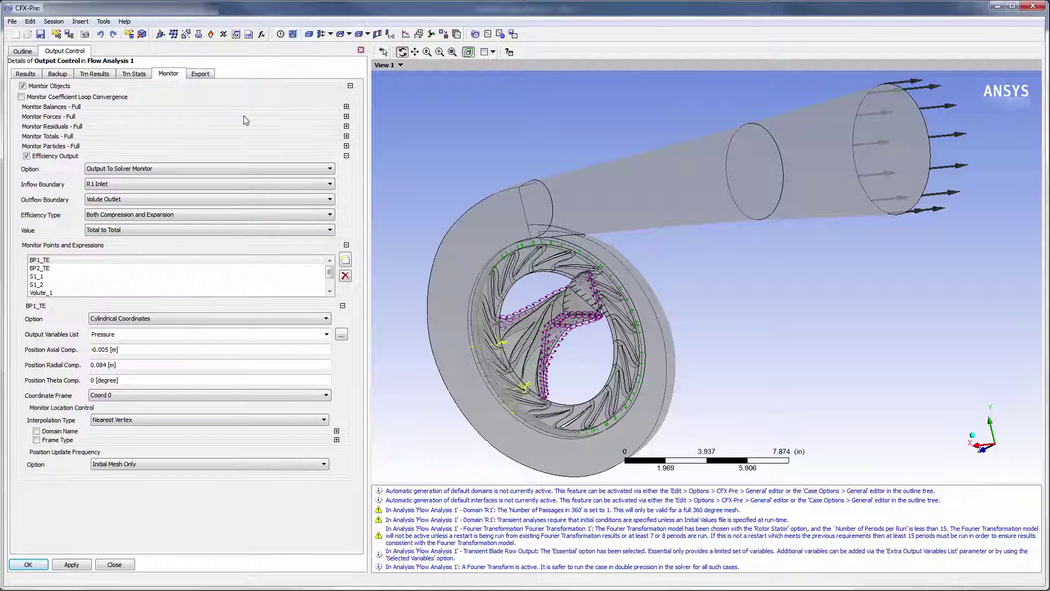
{"action": "left_click_drag", "start_coordinate": [737, 405], "coordinate": [503, 343]}
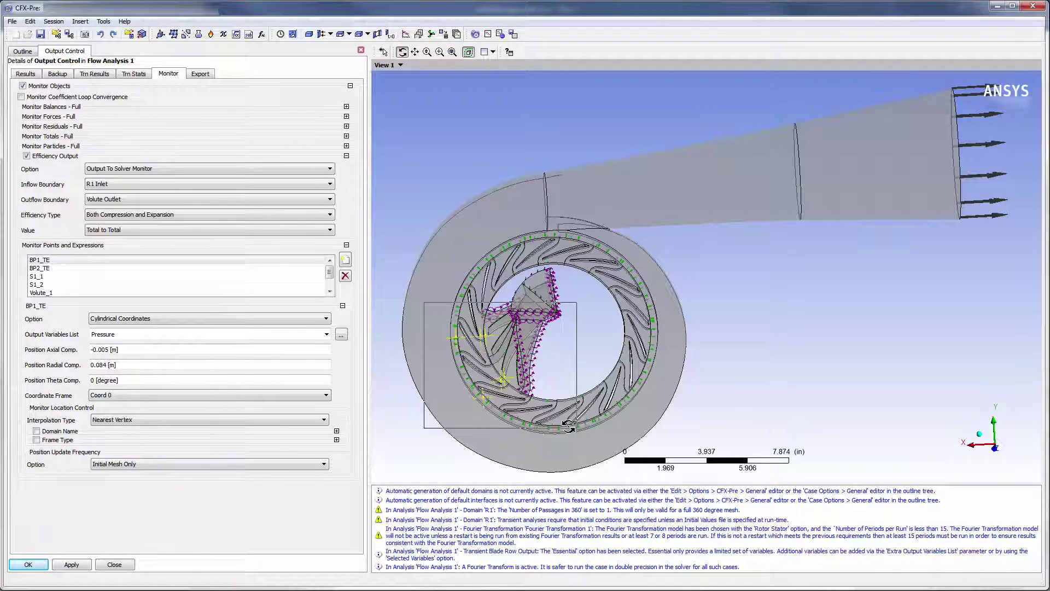
{"action": "scroll", "coordinate": [565, 427], "scroll_direction": "up", "scroll_amount": 3}
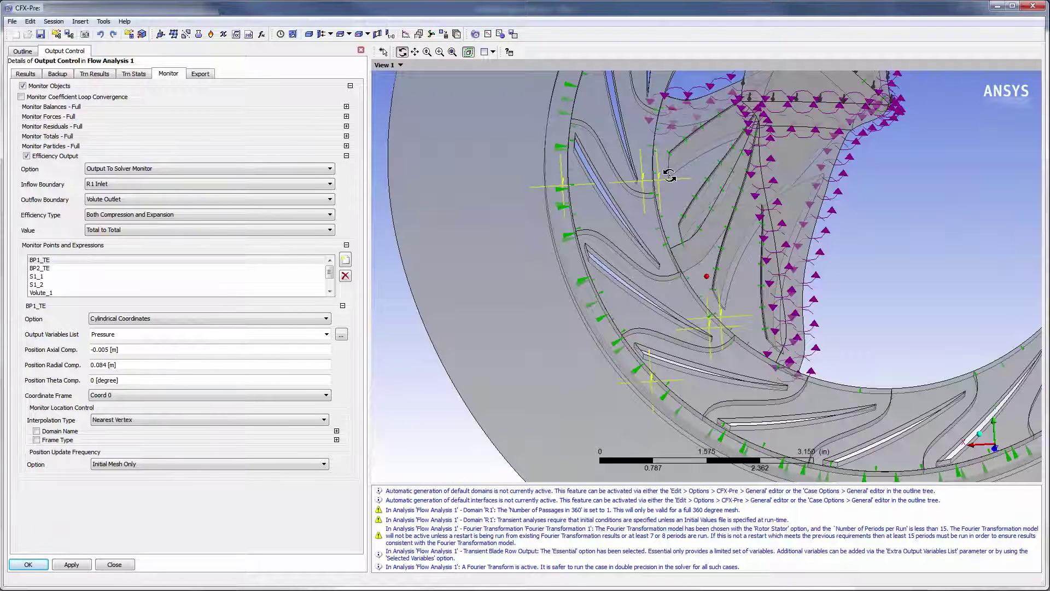